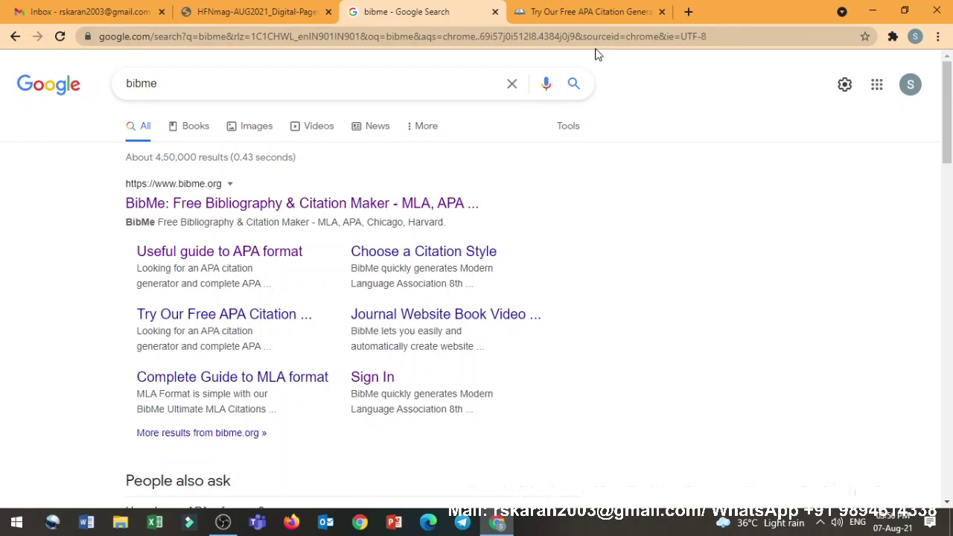
- Go to the free APA citation generator tab and show the Other source types list
{"action": "left_click", "coordinate": [586, 12]}
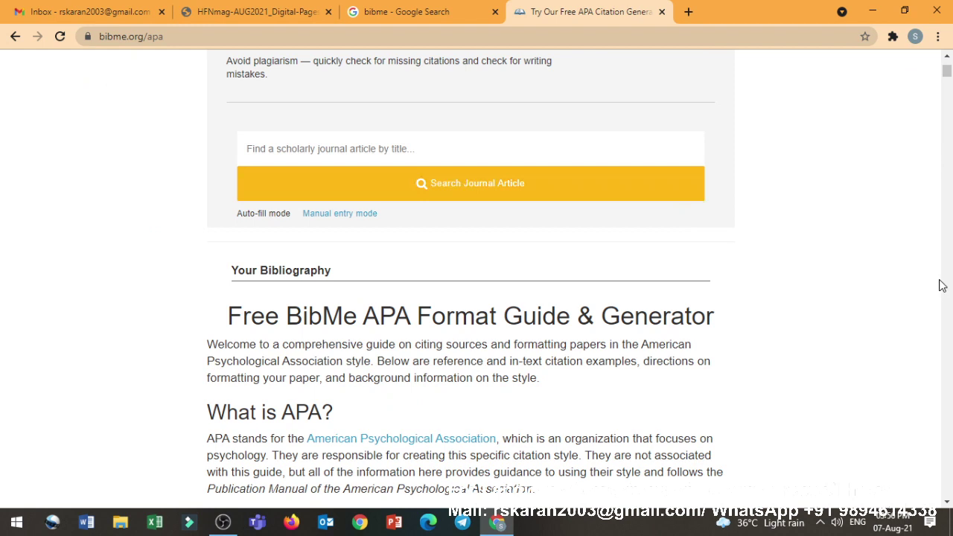
{"action": "left_click_drag", "start_coordinate": [946, 72], "coordinate": [946, 65]}
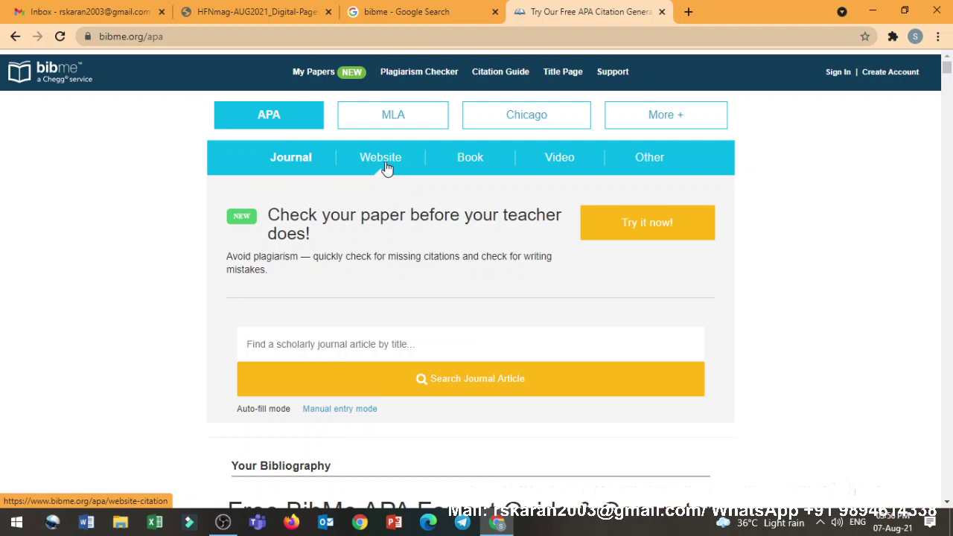
{"action": "left_click", "coordinate": [649, 158]}
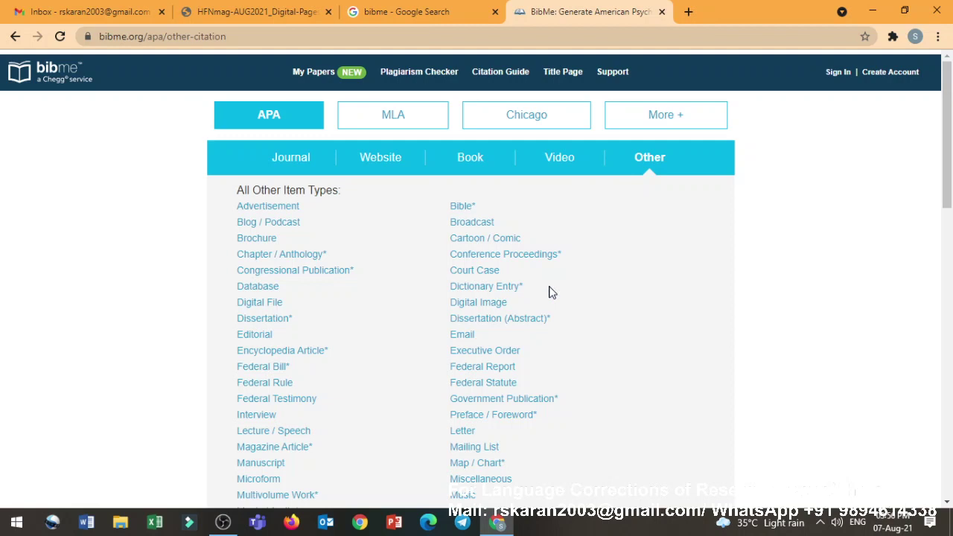
- Search APA journal articles for 'Activities to improve vocabulary', replacing a wrongly pasted sentence
{"action": "left_click", "coordinate": [292, 160]}
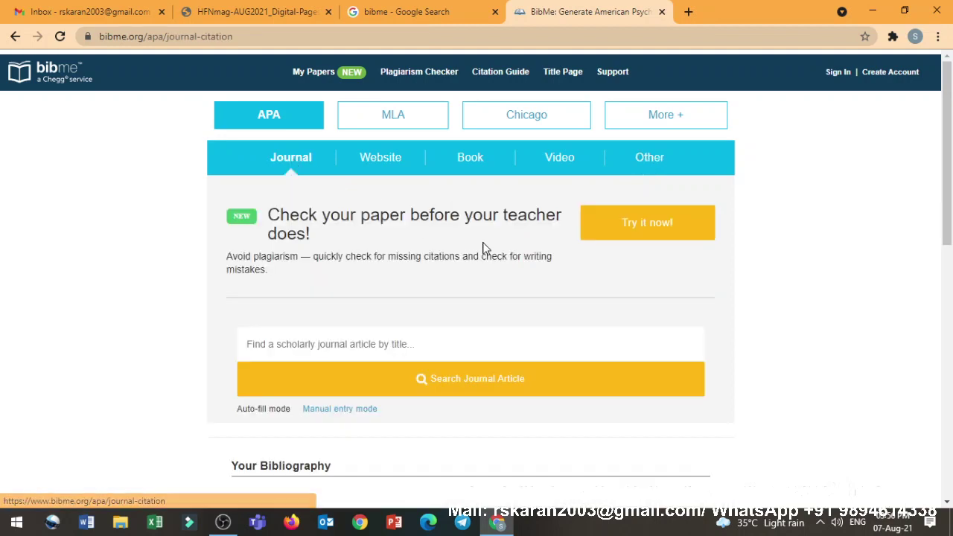
{"action": "left_click", "coordinate": [376, 344]}
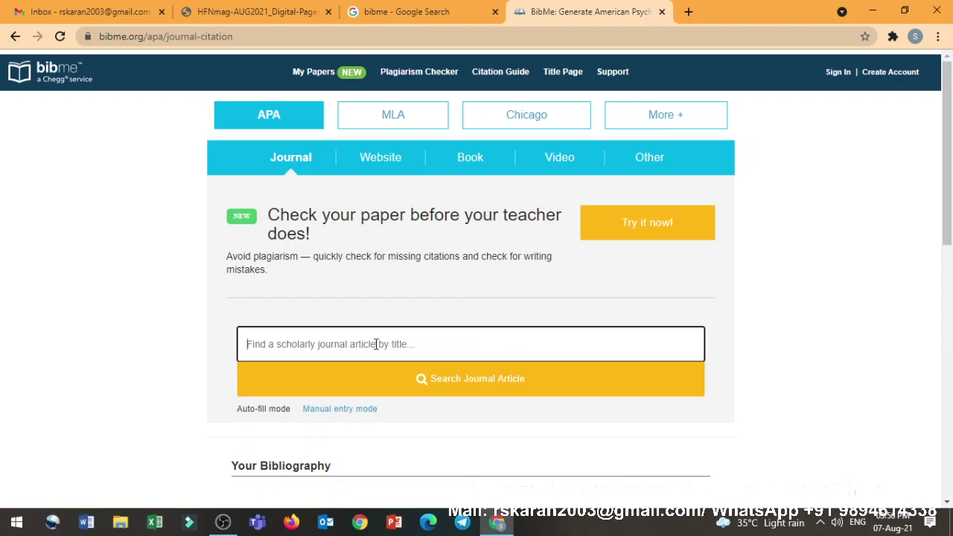
{"action": "key", "text": "ctrl+v"}
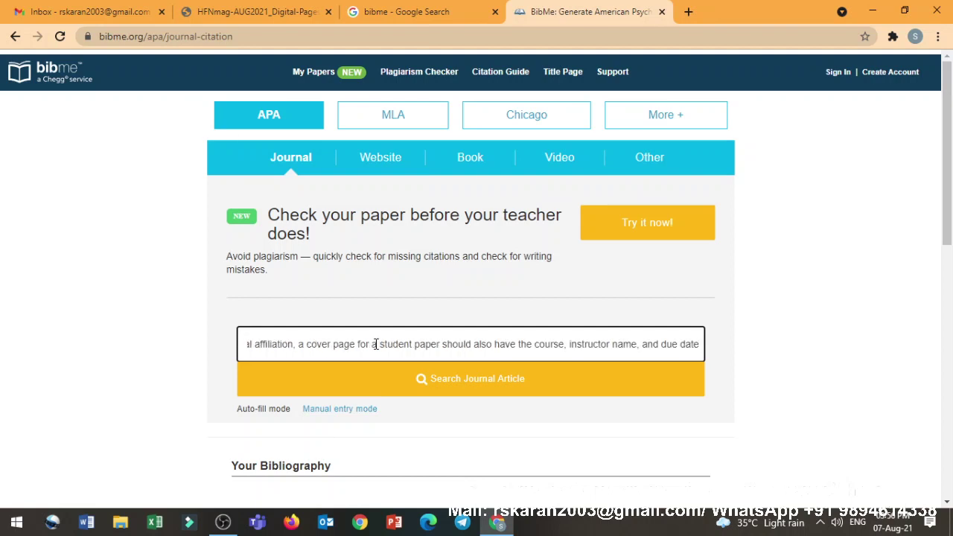
{"action": "key", "text": "ctrl+a"}
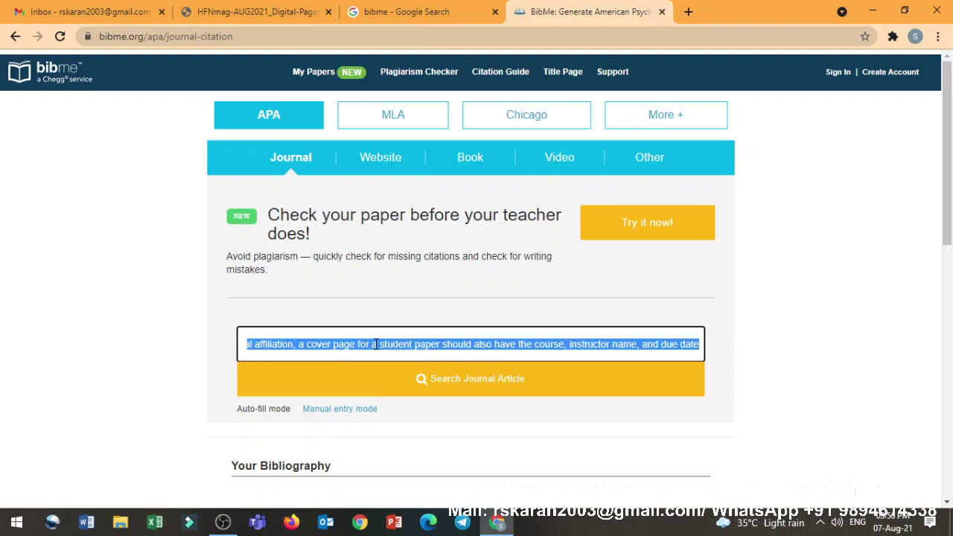
{"action": "key", "text": "BackSpace"}
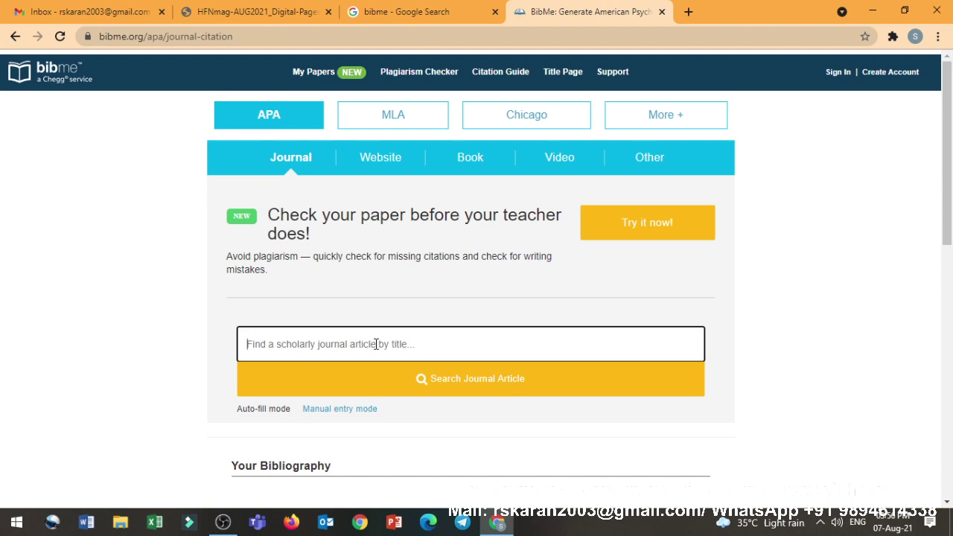
{"action": "type", "text": "Ac"}
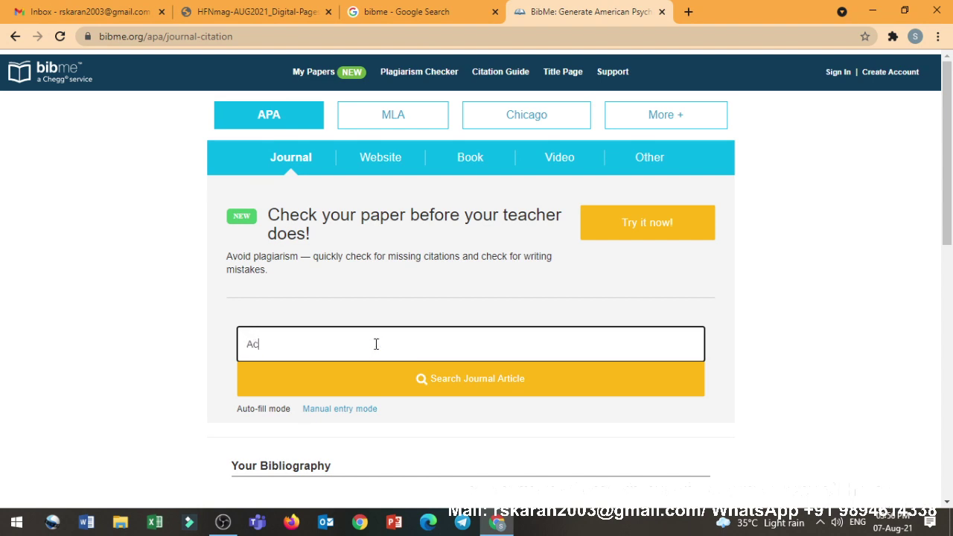
{"action": "type", "text": "tivities to improve vo"}
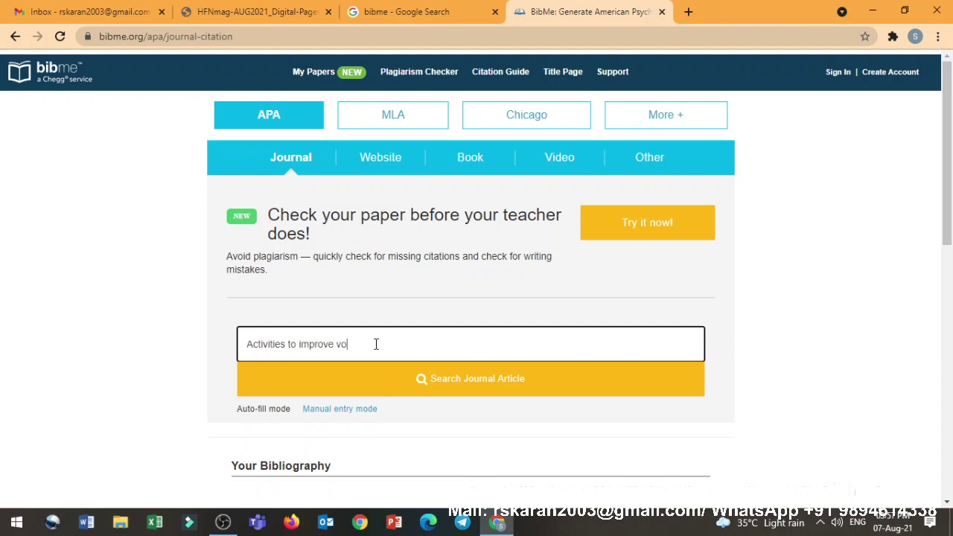
{"action": "type", "text": "cabulary"}
{"action": "left_click", "coordinate": [428, 389]}
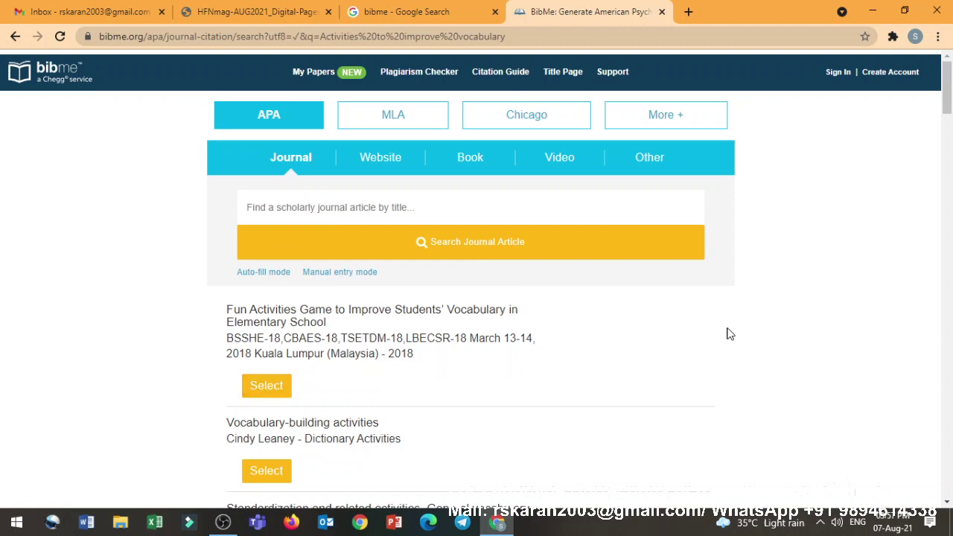
- Select 'Fun Activities Game to Improve Students' Vocabulary' and continue to its details form
{"action": "left_click_drag", "start_coordinate": [949, 108], "coordinate": [944, 66]}
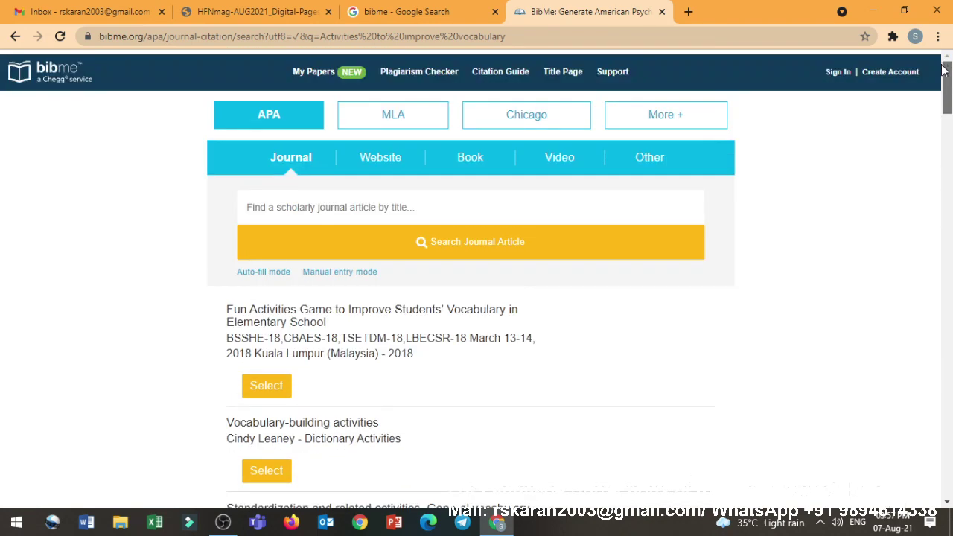
{"action": "left_click", "coordinate": [270, 388]}
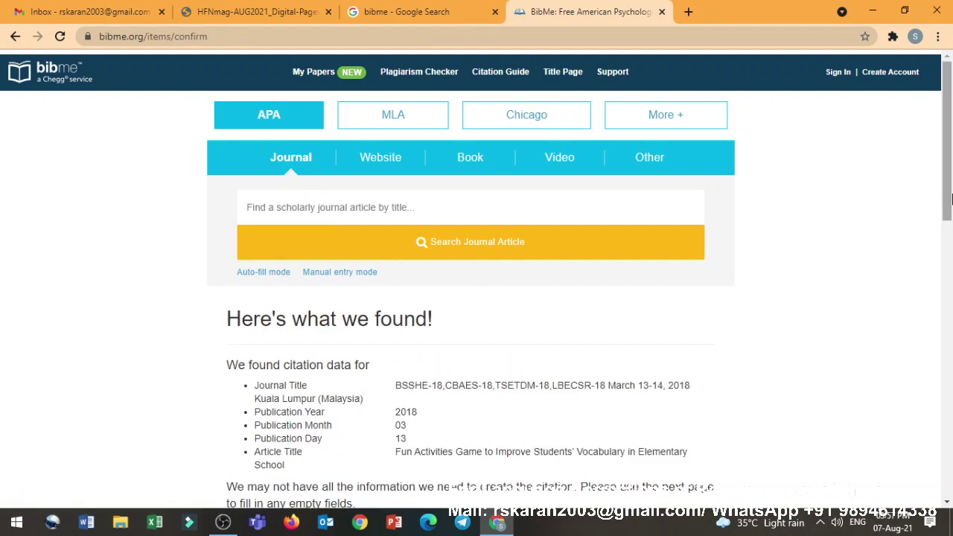
{"action": "scroll", "coordinate": [951, 197], "scroll_direction": "down", "scroll_amount": 2}
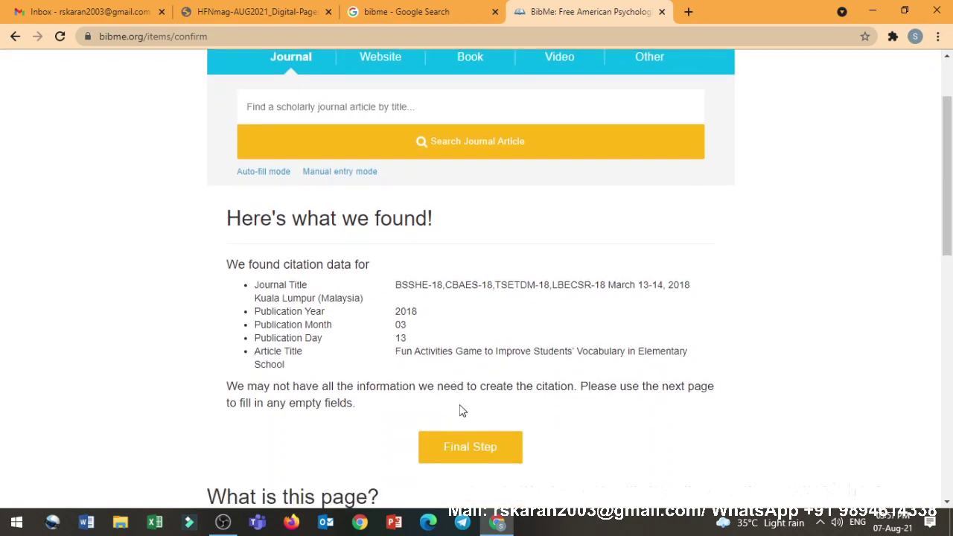
{"action": "left_click", "coordinate": [462, 451]}
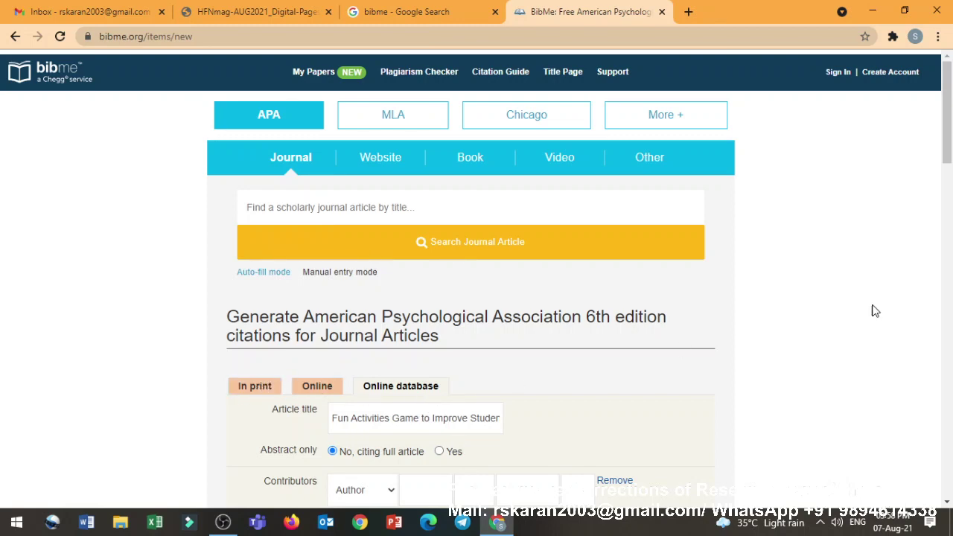
- Create the APA citation for the article and copy it to the clipboard
{"action": "left_click_drag", "start_coordinate": [947, 149], "coordinate": [949, 316]}
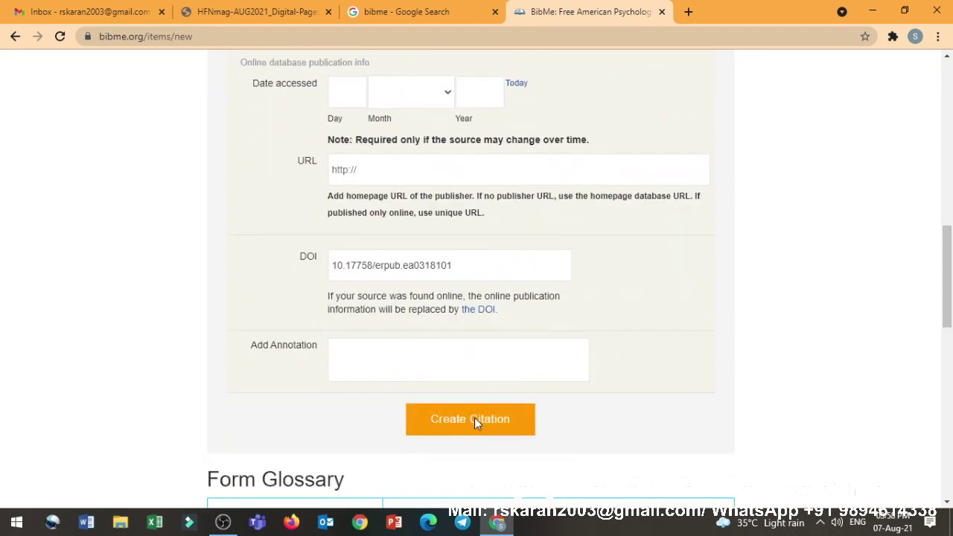
{"action": "left_click", "coordinate": [476, 421]}
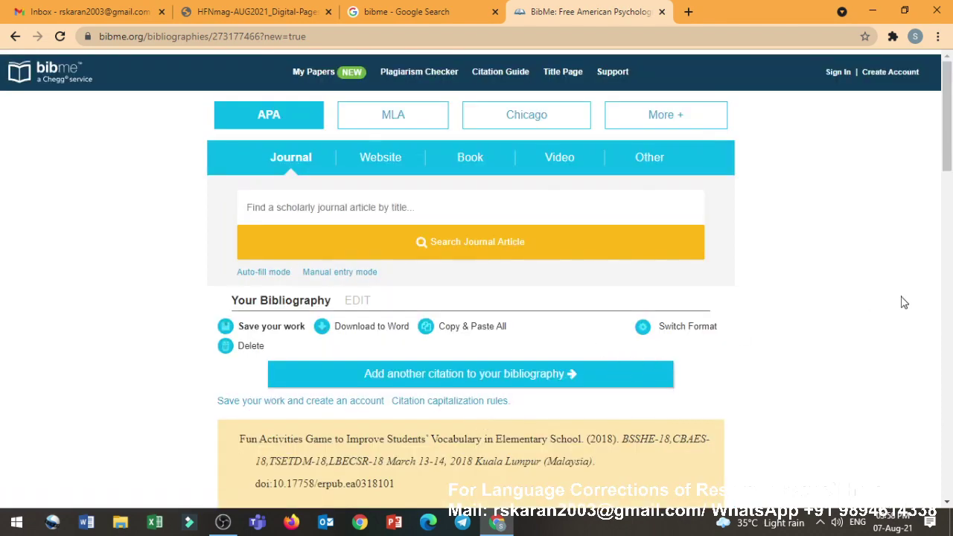
{"action": "left_click_drag", "start_coordinate": [948, 178], "coordinate": [950, 235]}
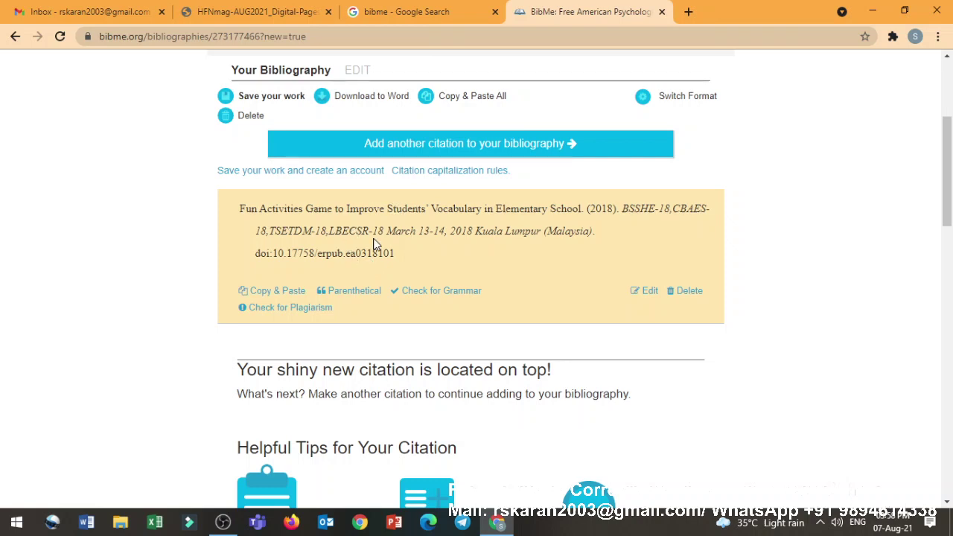
{"action": "left_click", "coordinate": [274, 291]}
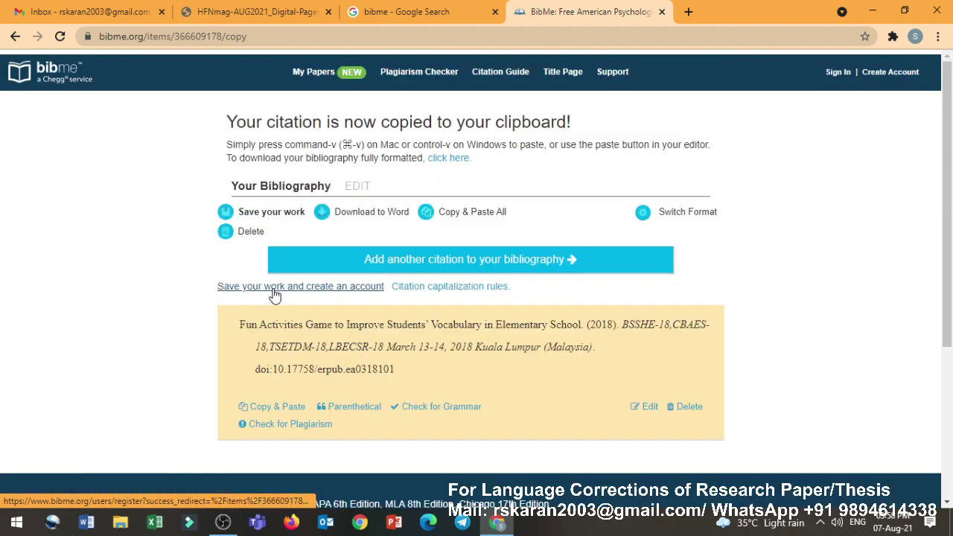
- Paste the journal citation into the body of a new blank Word document, then return to BibMe
{"action": "left_click", "coordinate": [95, 527]}
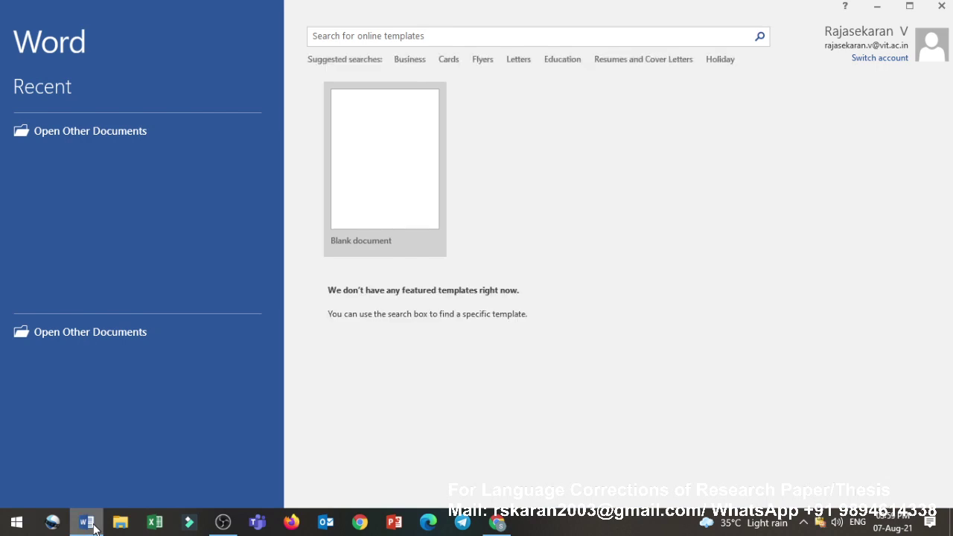
{"action": "left_click", "coordinate": [361, 186]}
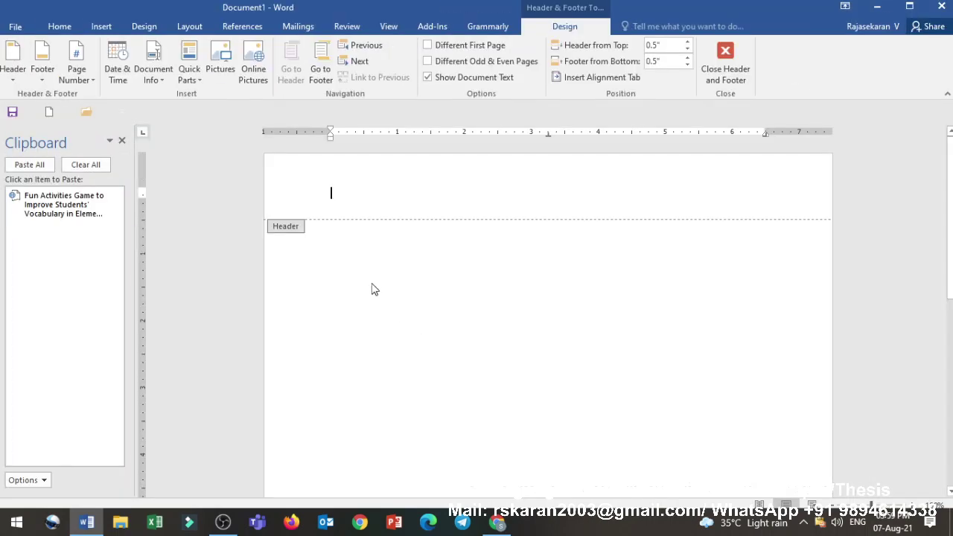
{"action": "type", "text": "Fun Activities Game to Improve Students' Vocabulary in Elementary School. (2018). BSSHE-18,CBAES-18,TSETDM-18,LBECSR-18 March 13-14, 2018 Kuala Lumpur (Malaysia). doi:10.17758/erpub.ea0318101"}
{"action": "double_click", "coordinate": [367, 276]}
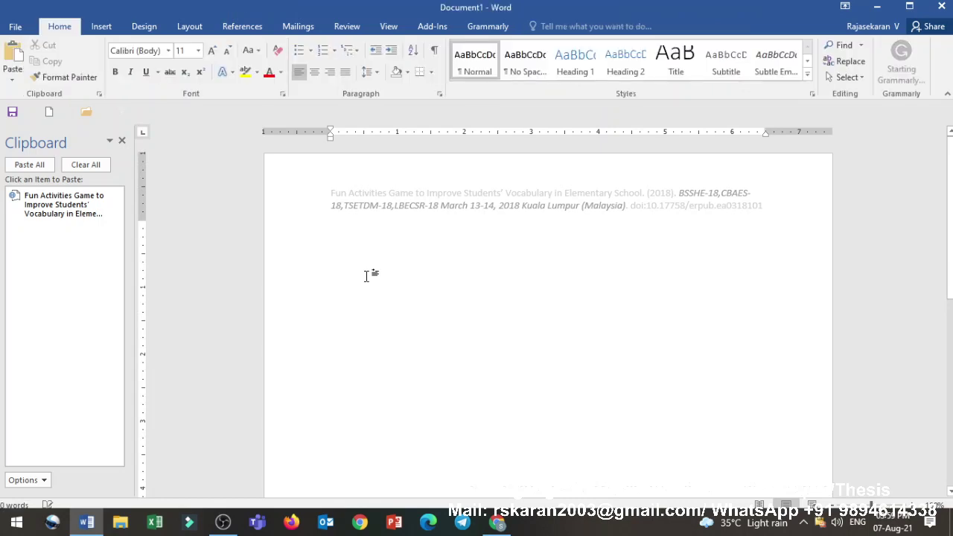
{"action": "type", "text": "Fun Activities Game to Improve Students’ Vocabulary in Elementary School. (2018). BSSHE-18,CBAES-18,TSETDM-18,LBECSR-18 March 13-14, 2018 Kuala Lumpur (Malaysia). doi:10.17758/erpub.ea0318101"}
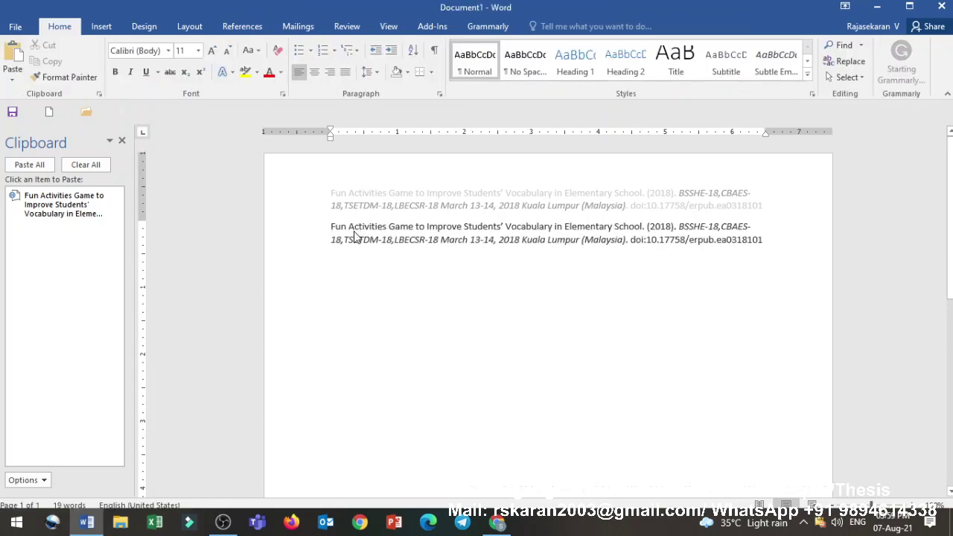
{"action": "key", "text": "Return"}
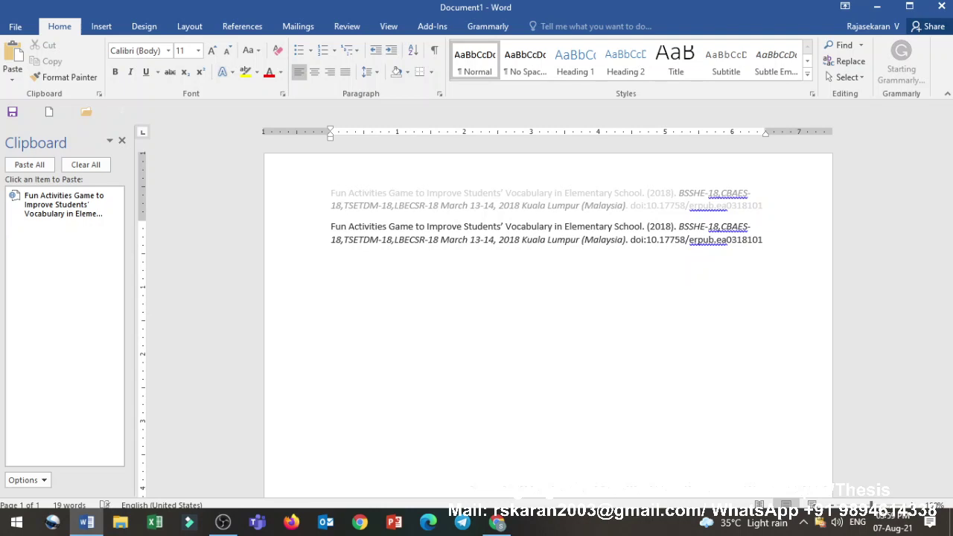
{"action": "key", "text": "alt+Tab"}
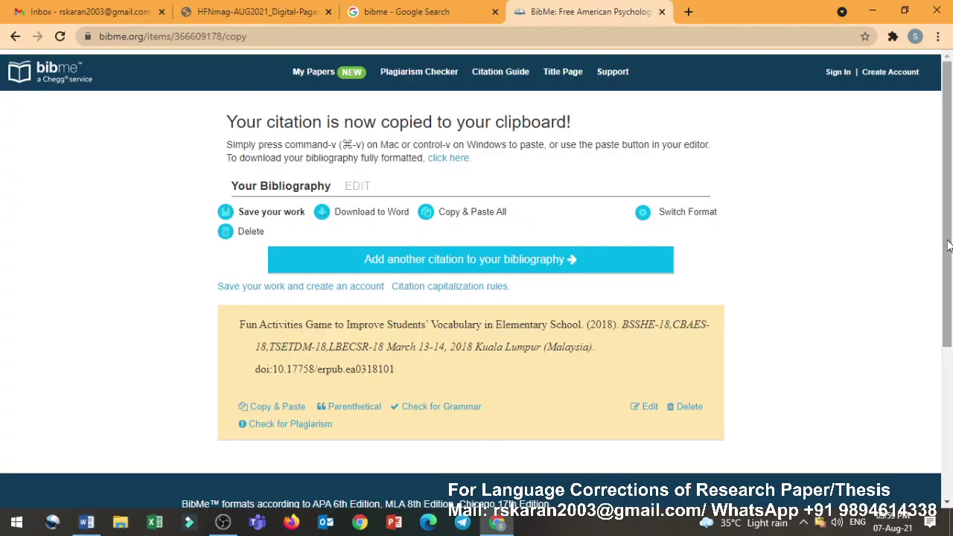
- Add another citation as a Website and search for drvraj.com
{"action": "left_click", "coordinate": [522, 268]}
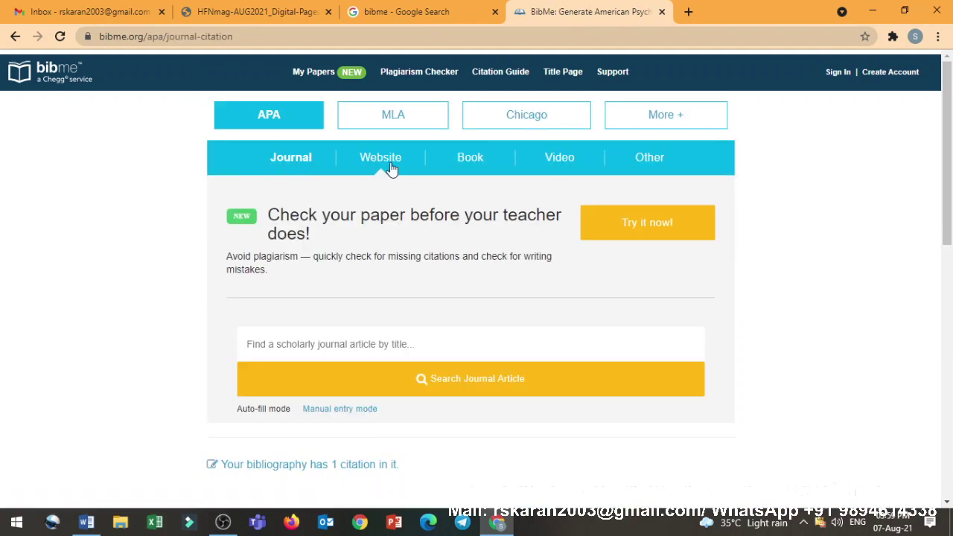
{"action": "left_click", "coordinate": [388, 170]}
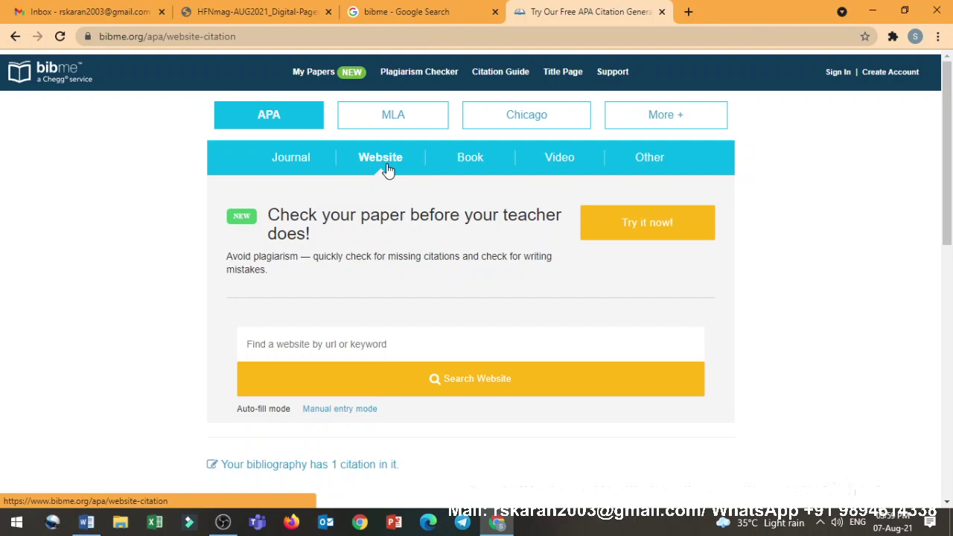
{"action": "left_click", "coordinate": [367, 348]}
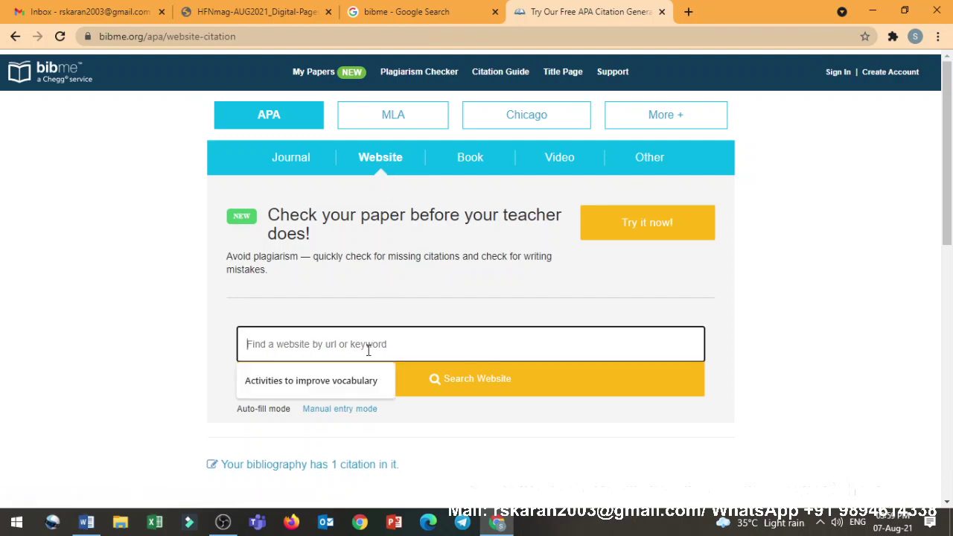
{"action": "type", "text": "dr"}
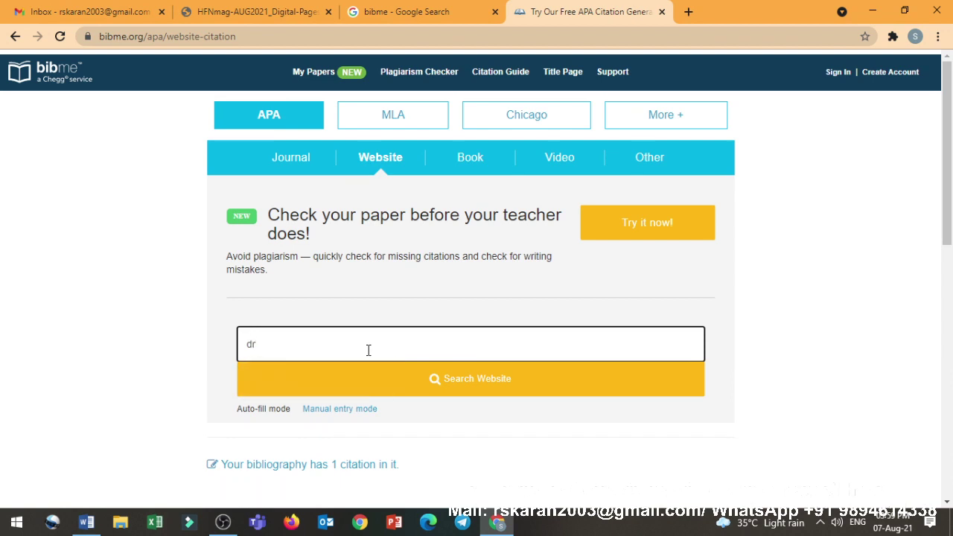
{"action": "type", "text": "vraj.com"}
{"action": "left_click", "coordinate": [397, 381]}
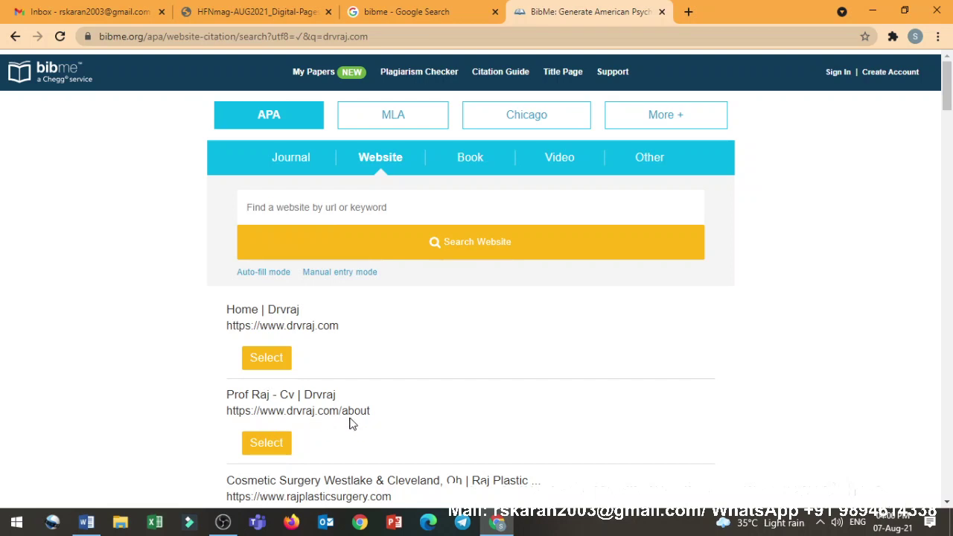
- Select the 'Home | Drvraj' result and submit its website citation form
{"action": "left_click", "coordinate": [269, 362]}
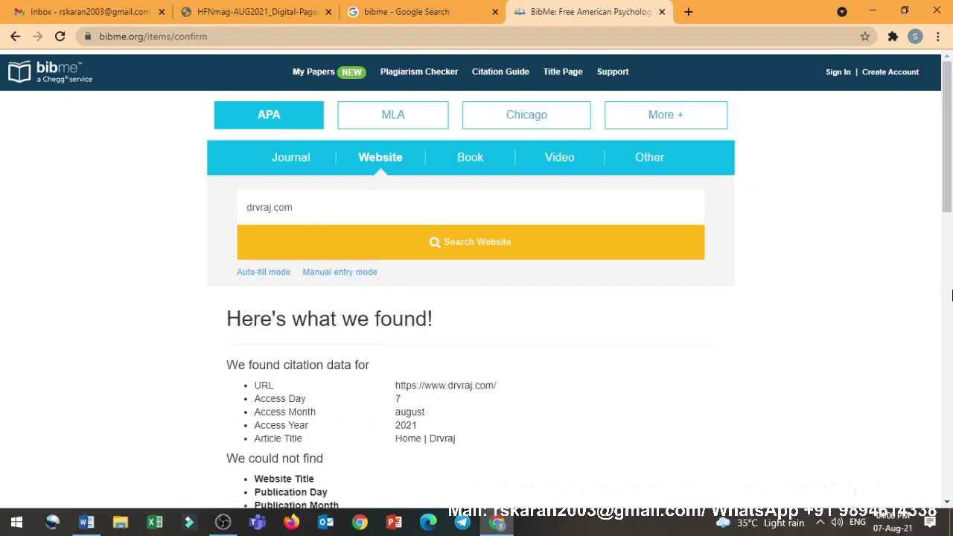
{"action": "left_click_drag", "start_coordinate": [946, 203], "coordinate": [948, 277]}
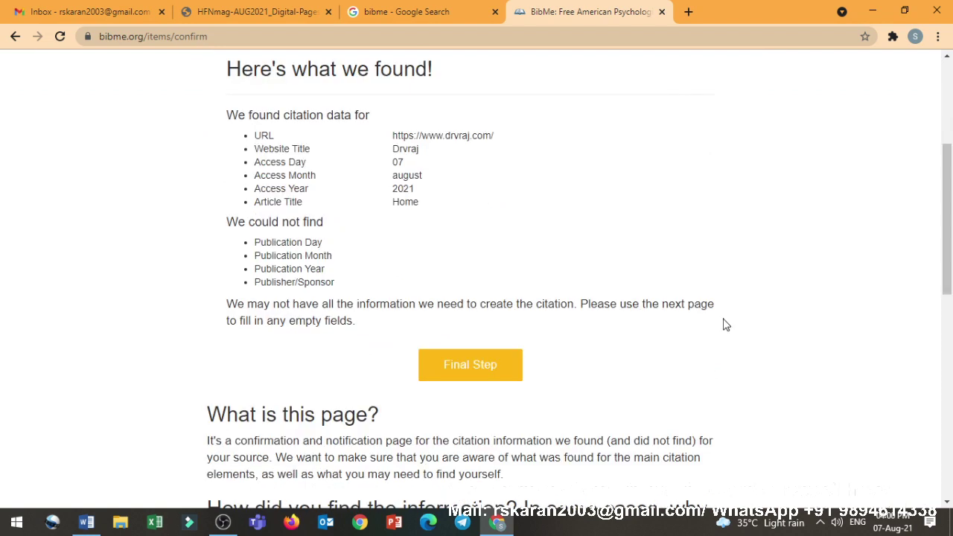
{"action": "left_click", "coordinate": [475, 383]}
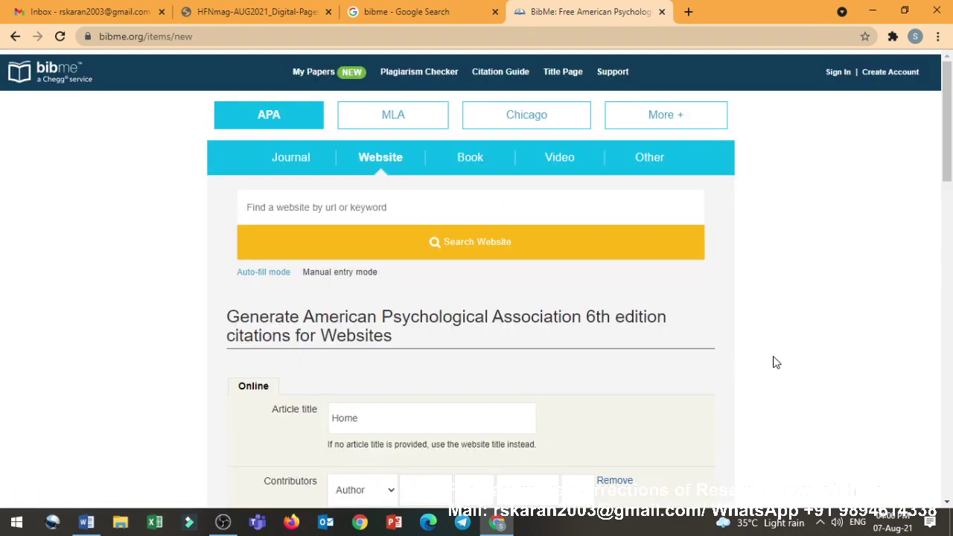
{"action": "left_click_drag", "start_coordinate": [947, 145], "coordinate": [949, 287]}
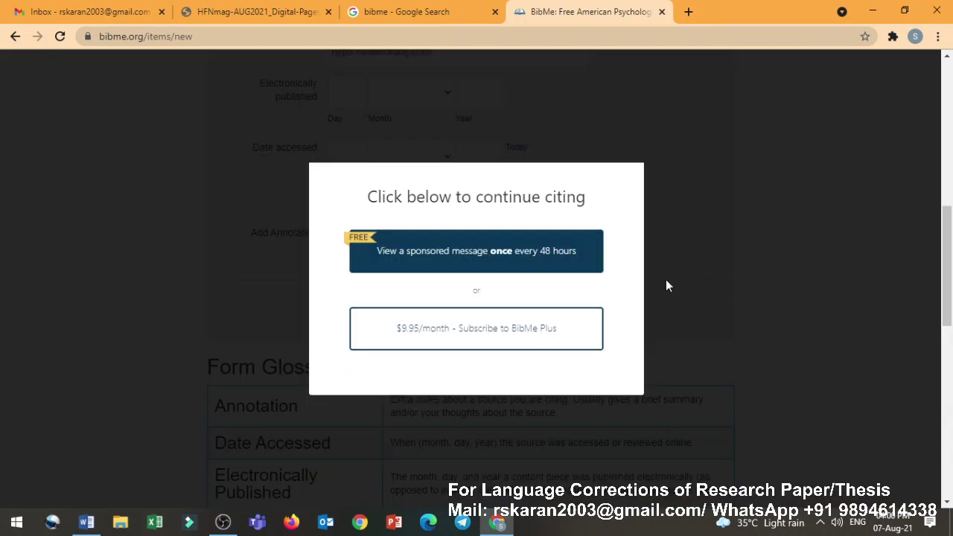
- Watch the sponsored message, then create the drvraj.com website citation
{"action": "left_click", "coordinate": [511, 260]}
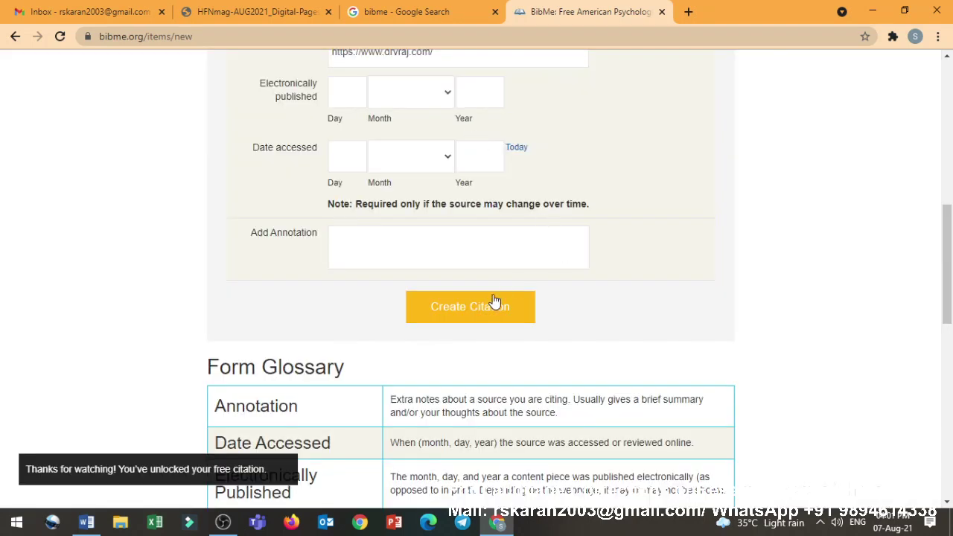
{"action": "left_click", "coordinate": [482, 311]}
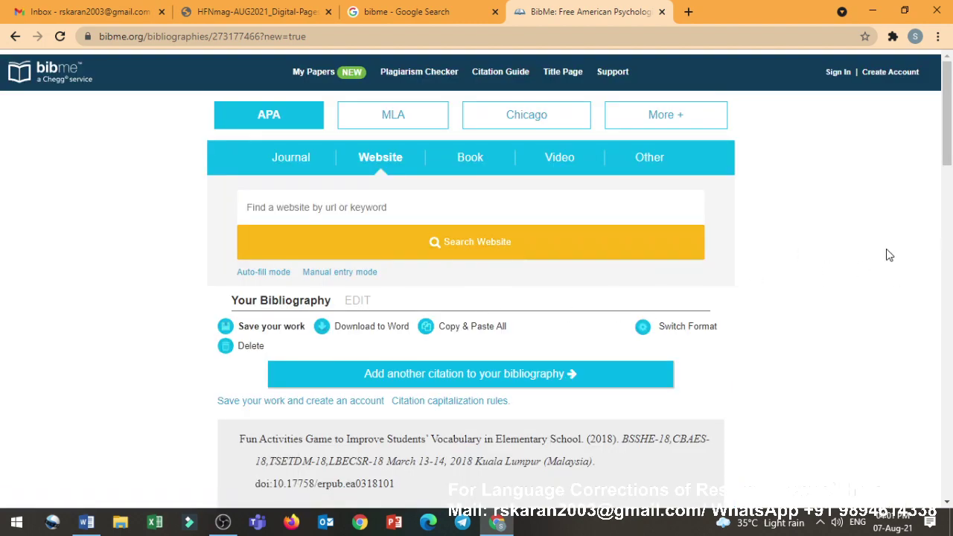
{"action": "left_click_drag", "start_coordinate": [949, 155], "coordinate": [950, 223]}
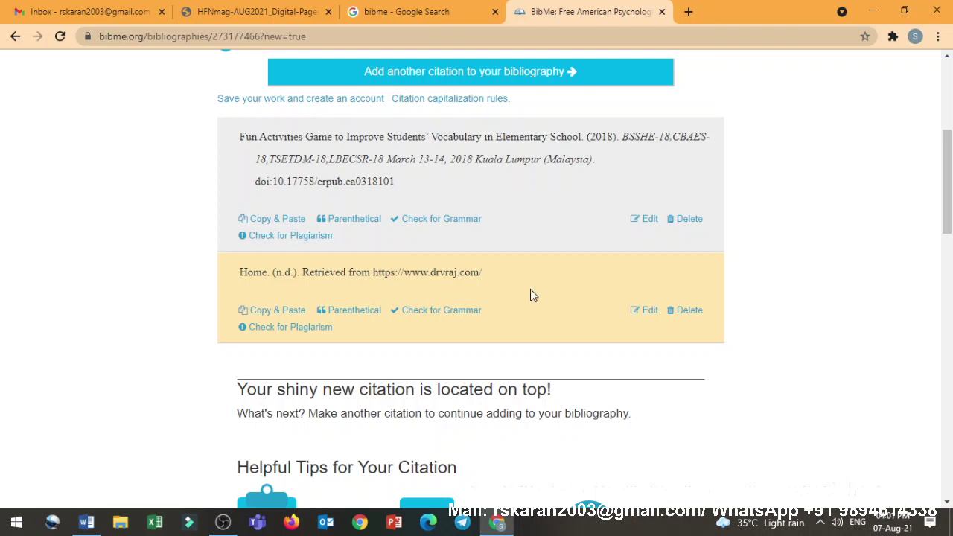
{"action": "left_click_drag", "start_coordinate": [948, 237], "coordinate": [946, 97]}
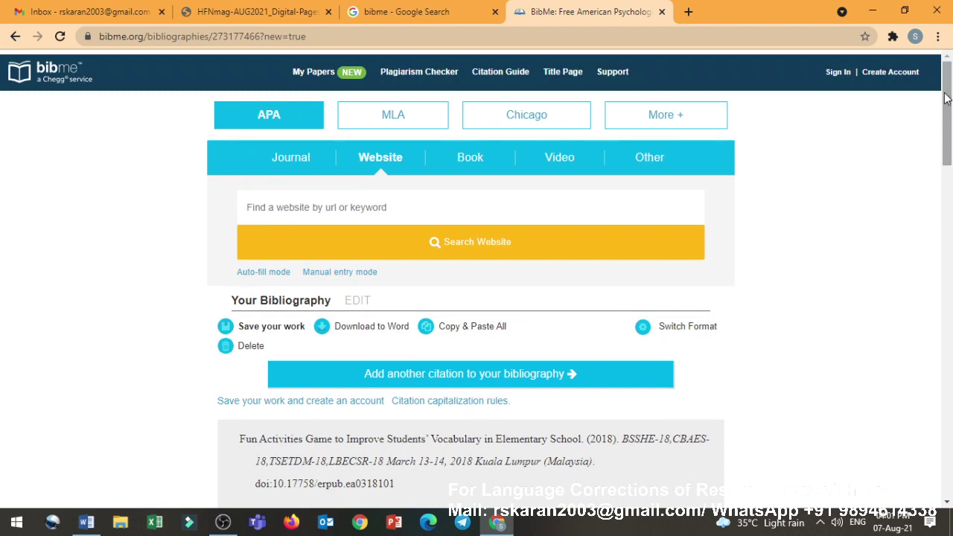